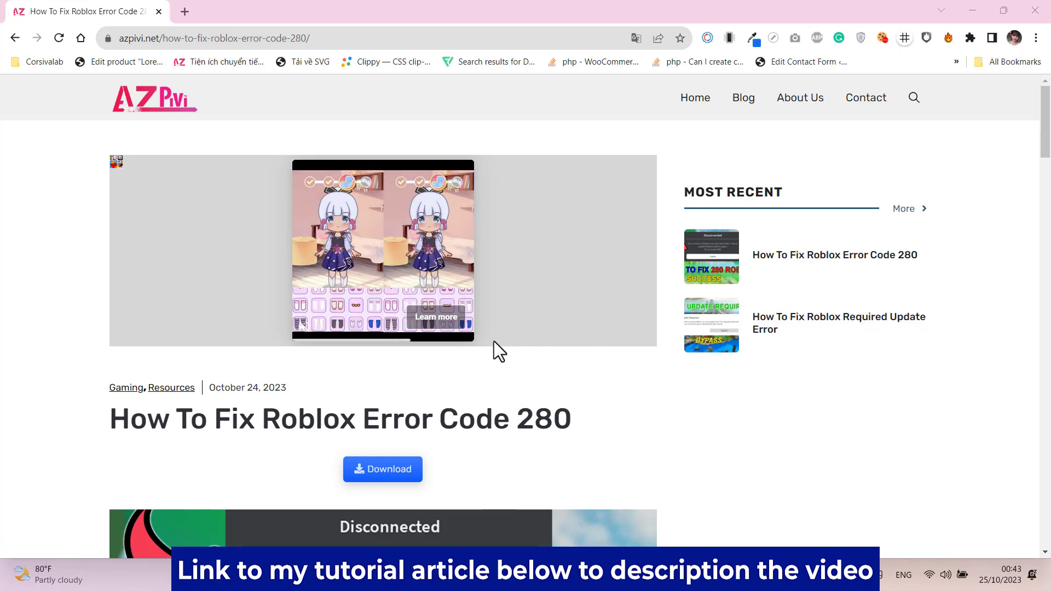
# Scroll through the Roblox error 280 article to find the download link
pyautogui.moveTo(114, 418); pyautogui.dragTo(572, 417)
pyautogui.click(490, 411)
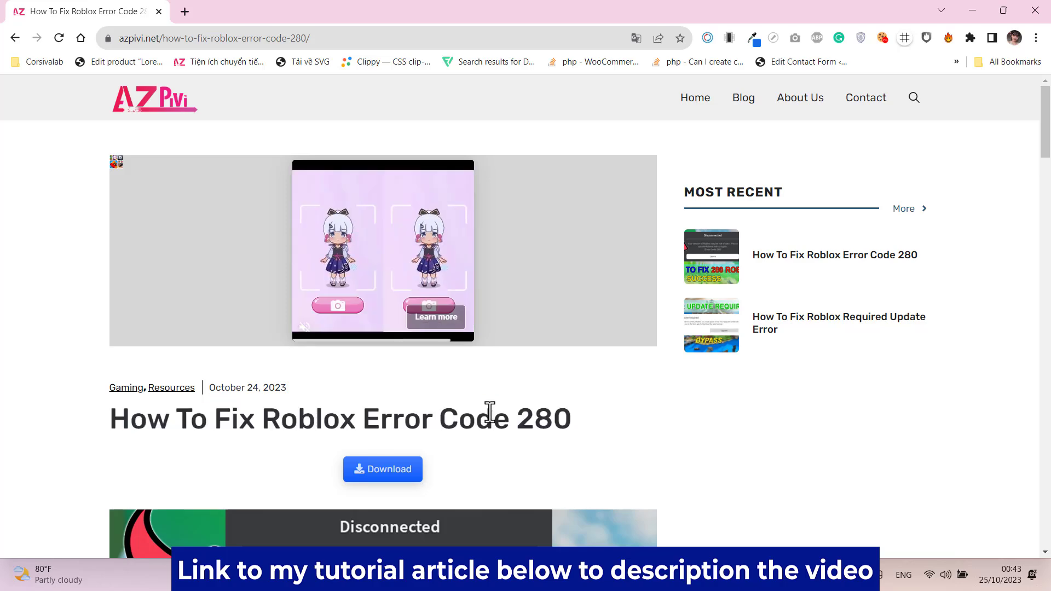
pyautogui.scroll(-4, 490, 412)
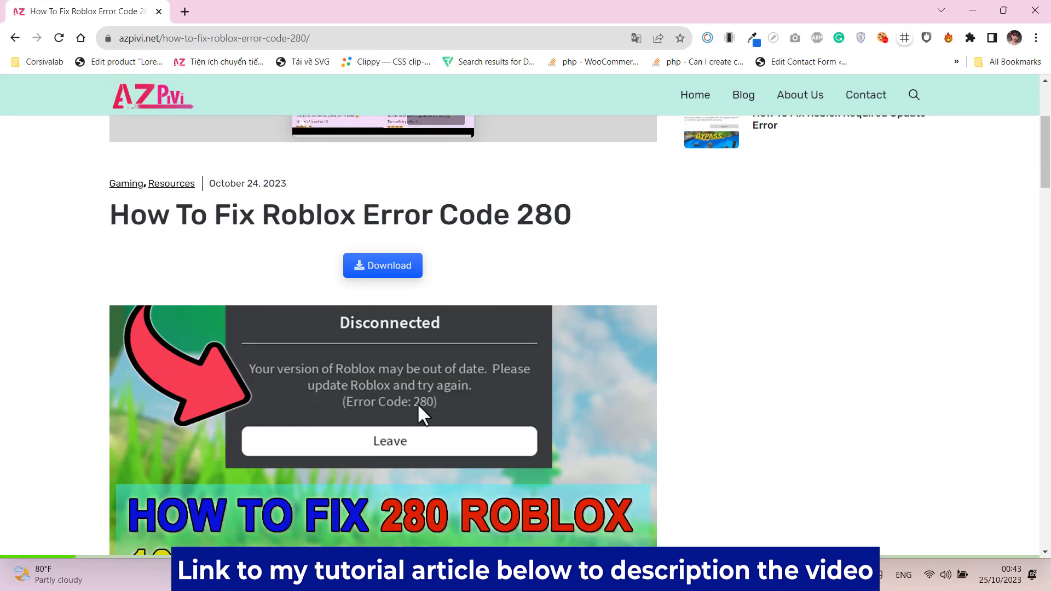
pyautogui.scroll(-4, 419, 383)
pyautogui.scroll(-3, 186, 328)
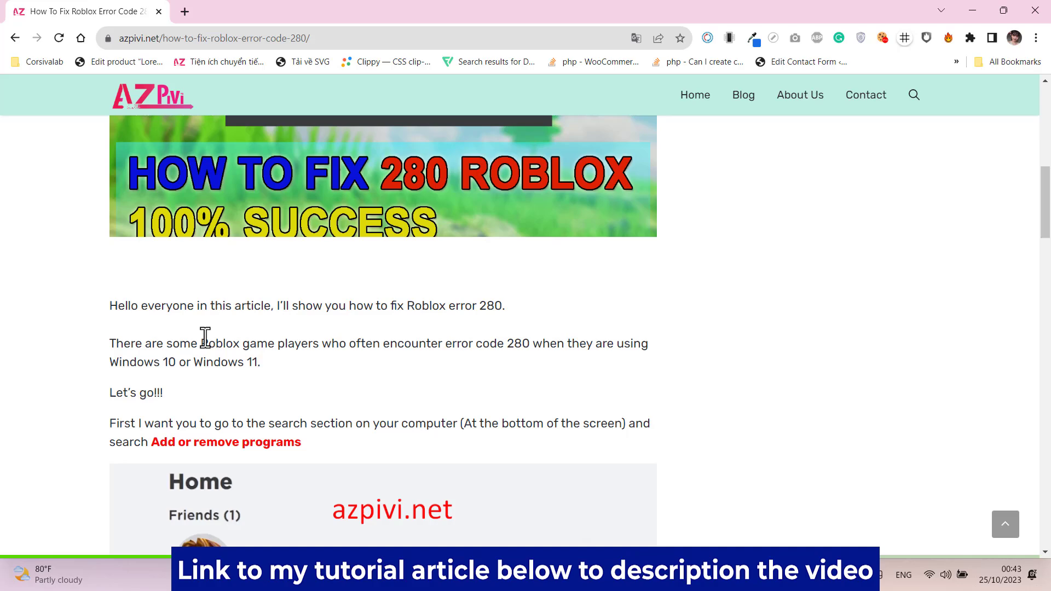
pyautogui.scroll(8, 210, 330)
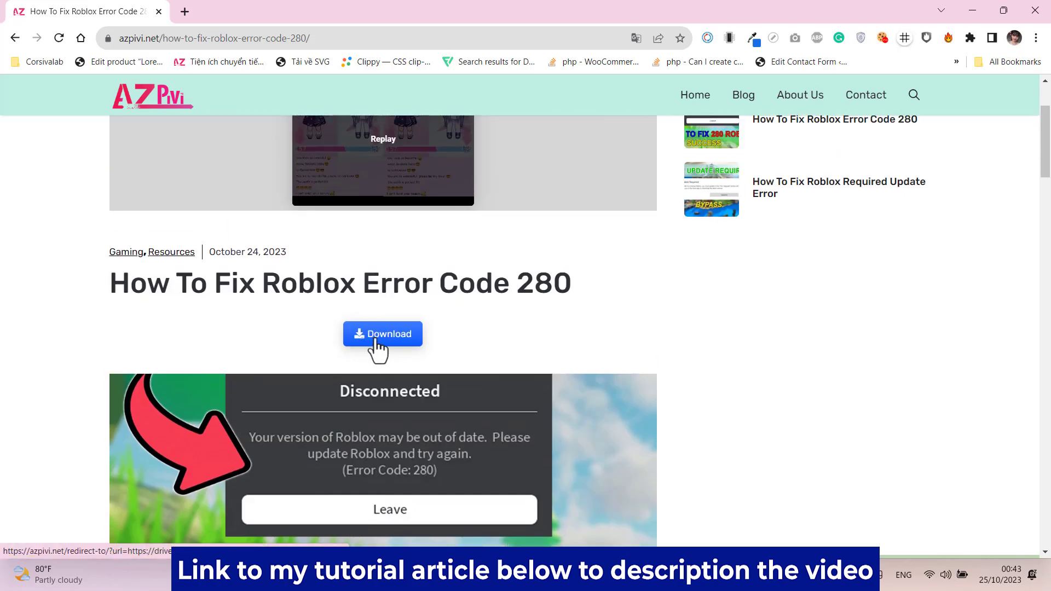
# Follow the article's download link through the redirect to the hosts file on Google Drive
pyautogui.click(388, 340)
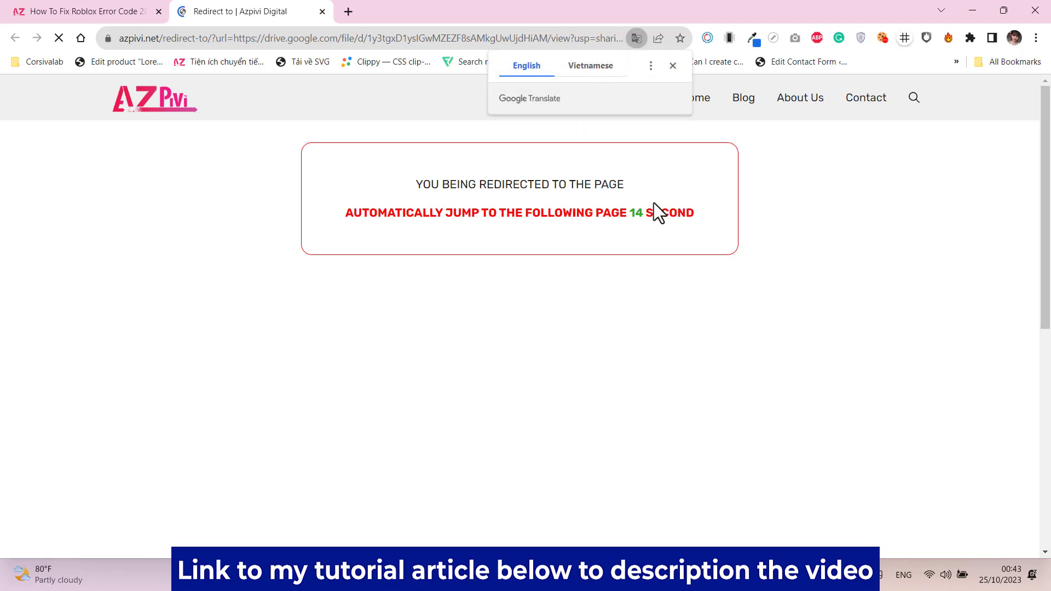
pyautogui.moveTo(573, 214); pyautogui.dragTo(614, 219)
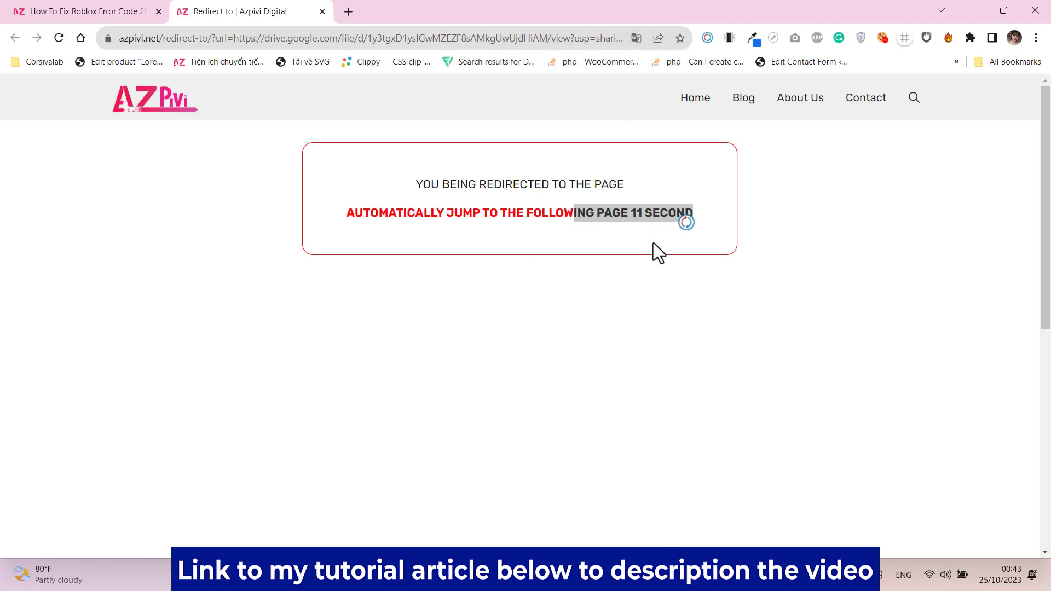
pyautogui.click(636, 258)
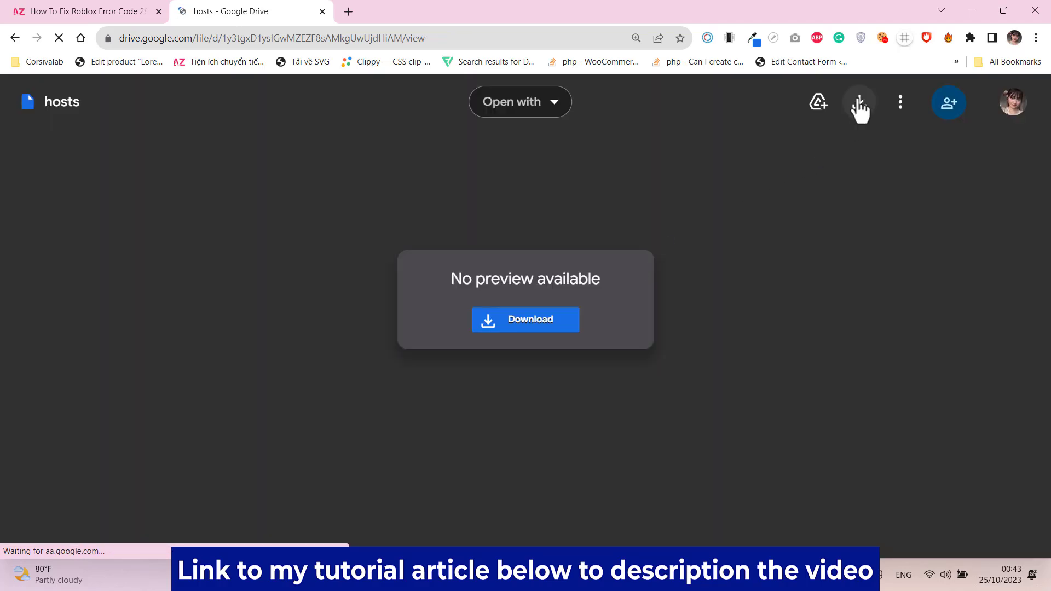
# Download the hosts file from Google Drive to the Desktop, then close the Drive tab
pyautogui.click(859, 103)
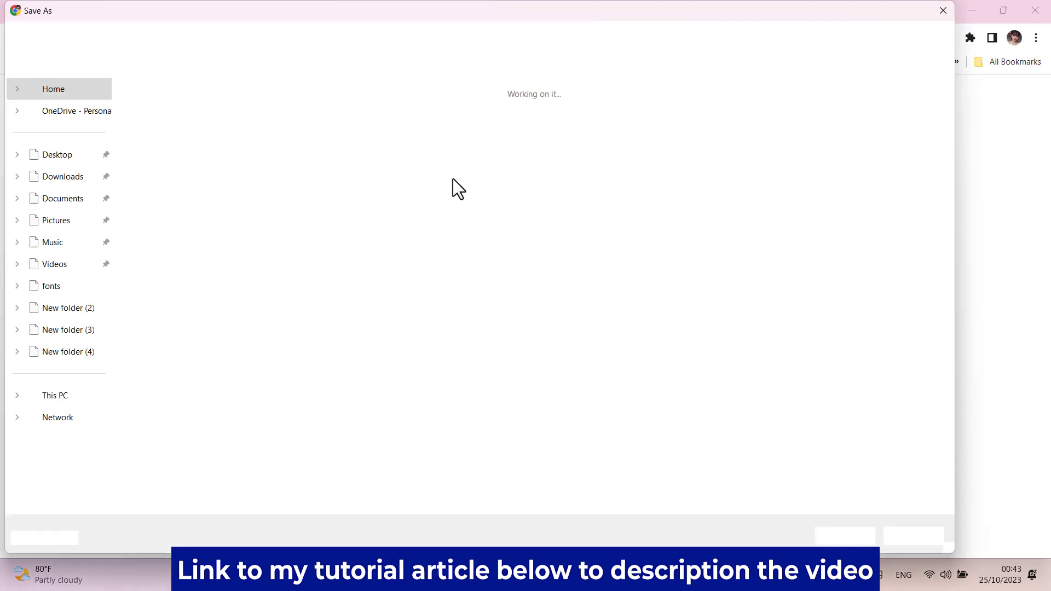
pyautogui.click(51, 158)
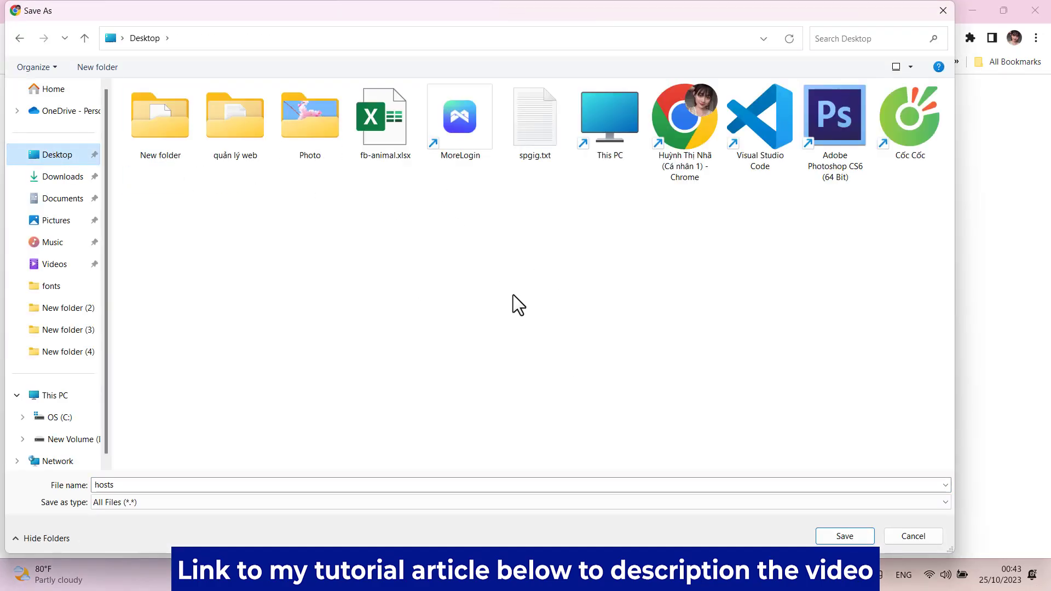
pyautogui.click(852, 535)
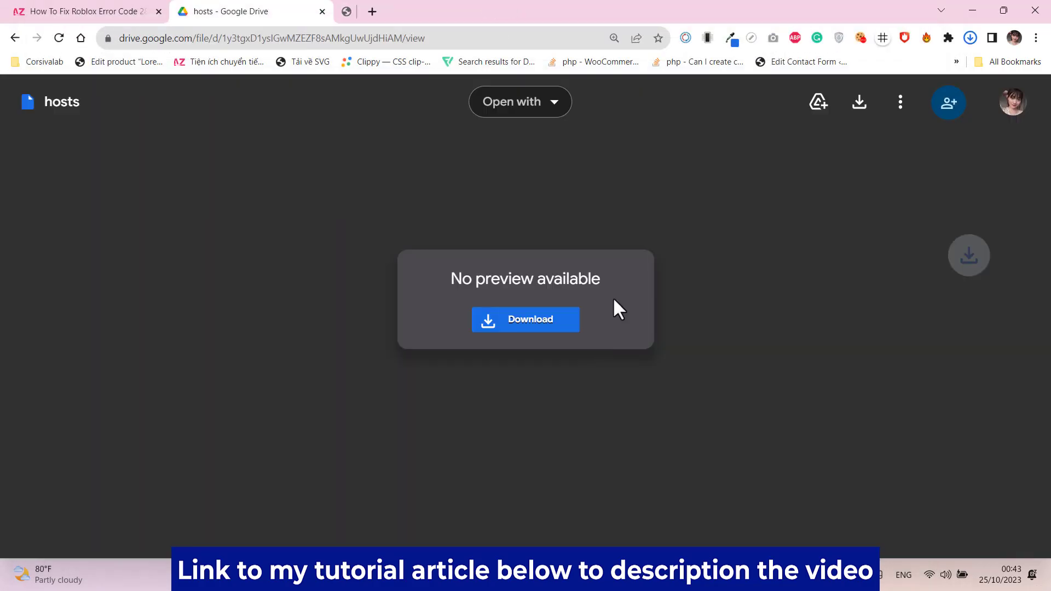
pyautogui.click(323, 10)
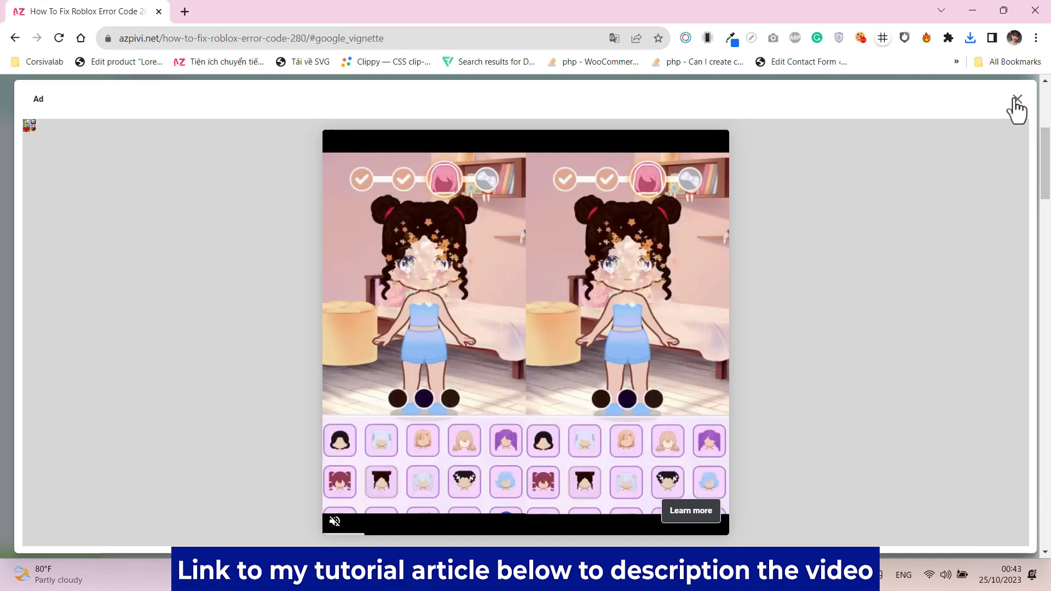
# Dismiss the full-page ad and copy the hosts file on the desktop
pyautogui.click(1017, 100)
pyautogui.scroll(-5, 408, 293)
pyautogui.scroll(3, 409, 293)
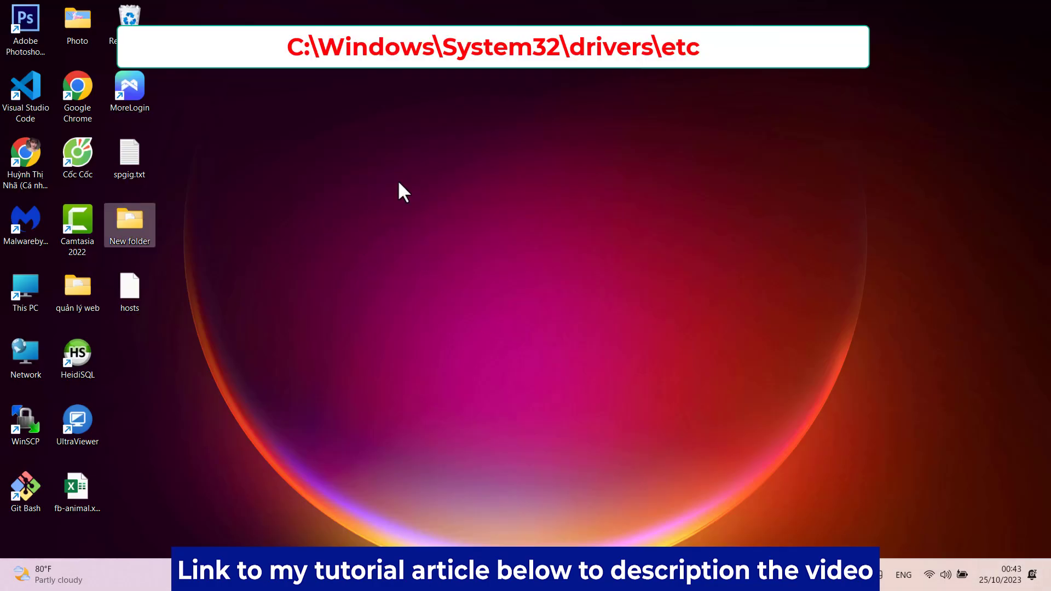
pyautogui.rightClick(141, 284)
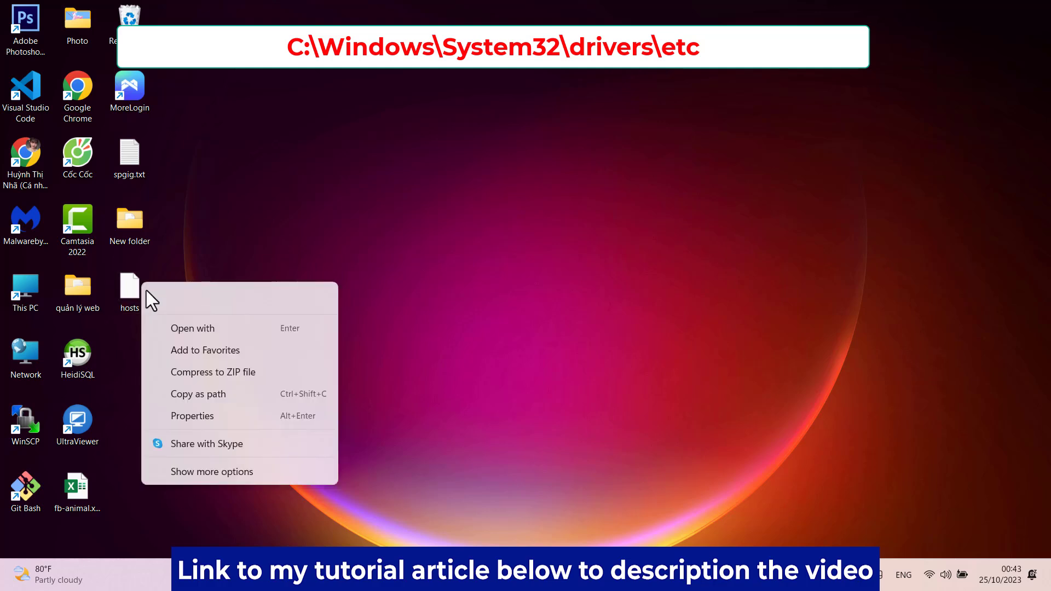
pyautogui.click(200, 473)
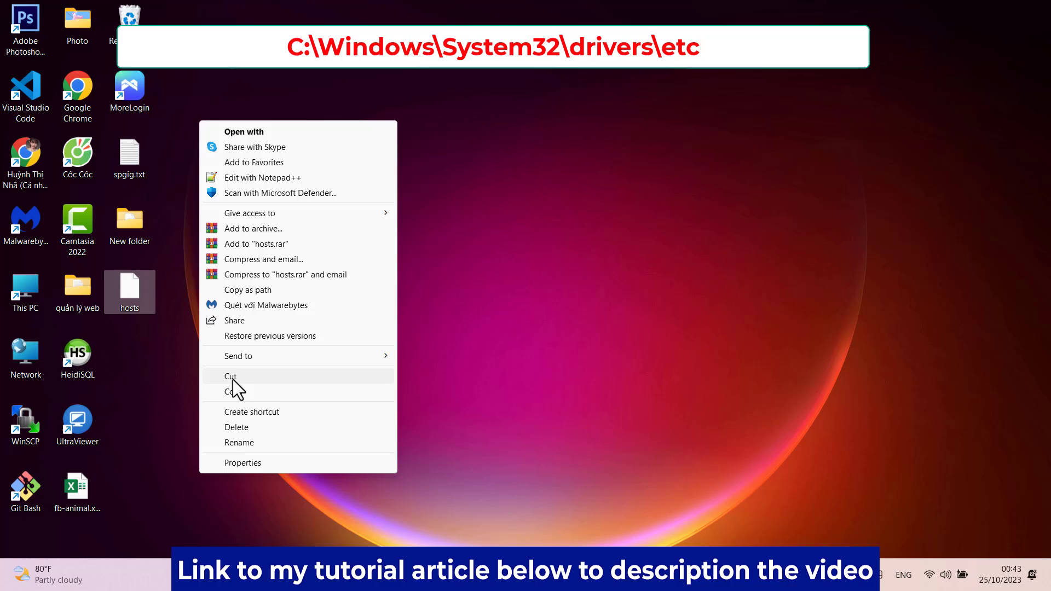
pyautogui.click(234, 392)
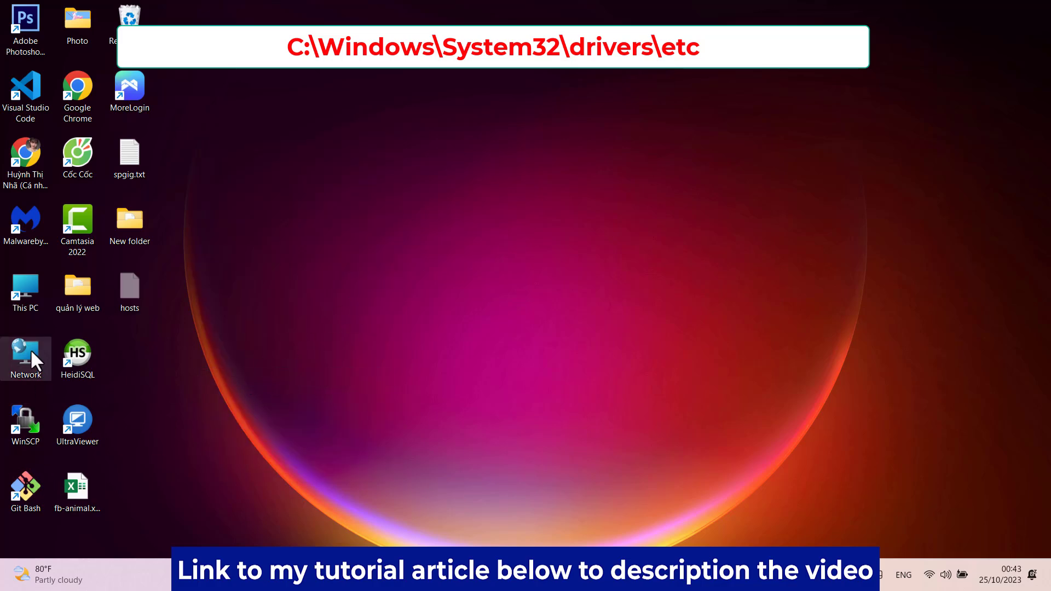
# Browse from This PC into the C:\Windows folder
pyautogui.doubleClick(21, 315)
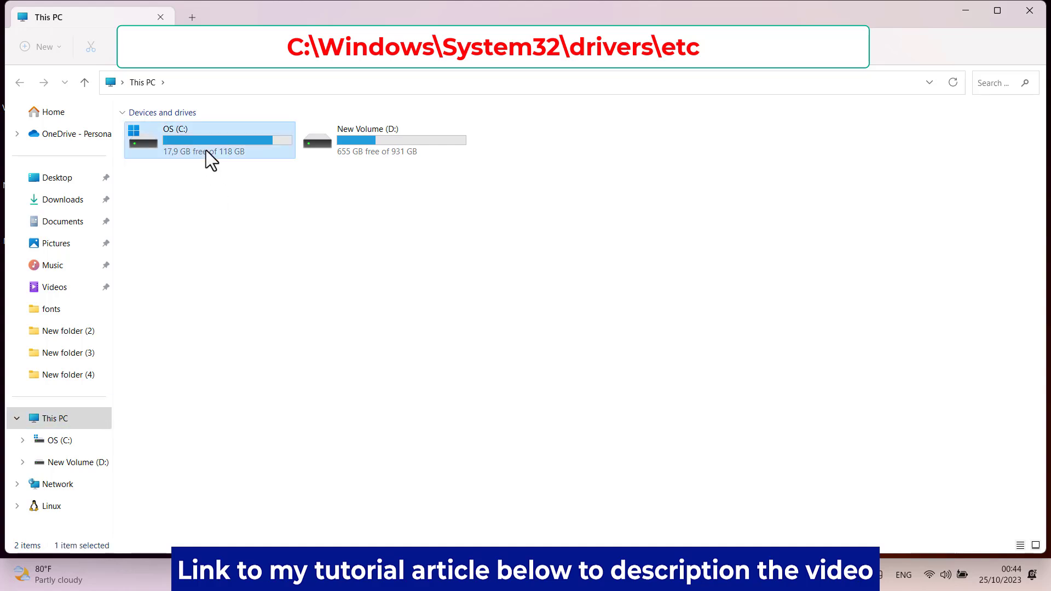
pyautogui.doubleClick(205, 150)
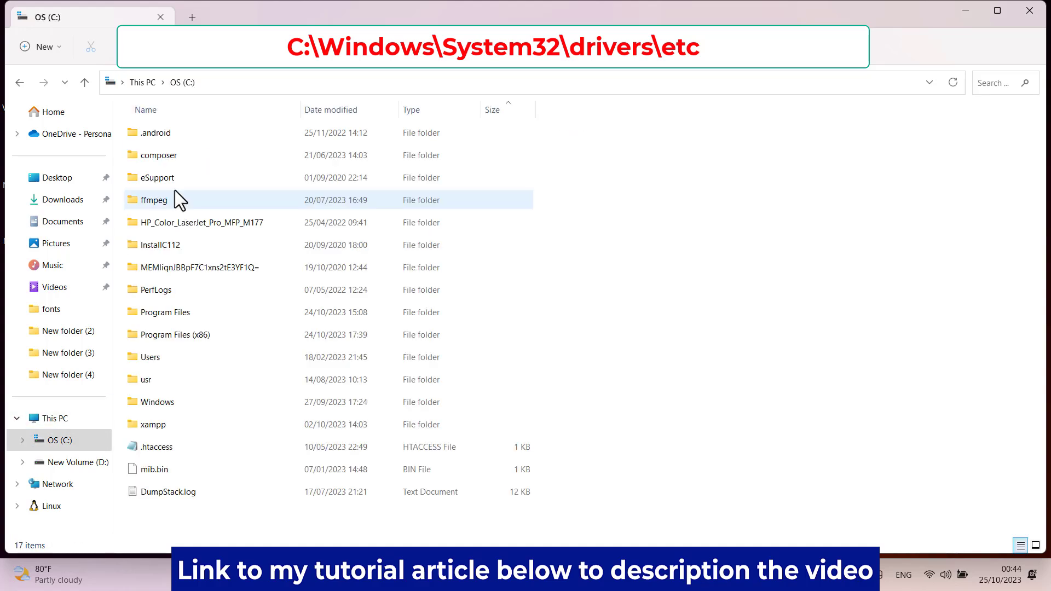
pyautogui.doubleClick(164, 403)
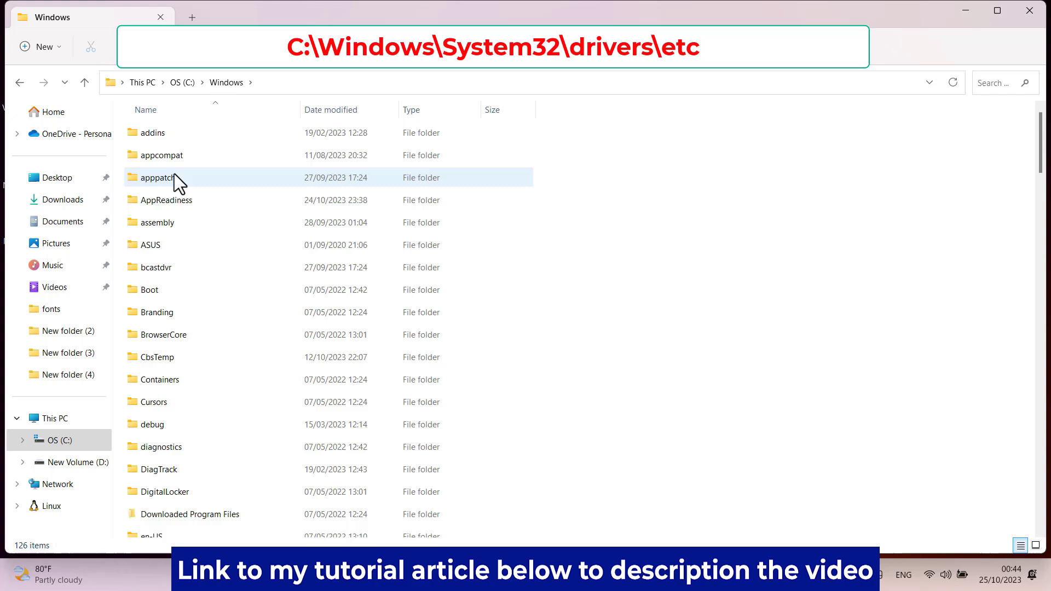
pyautogui.scroll(-8, 186, 353)
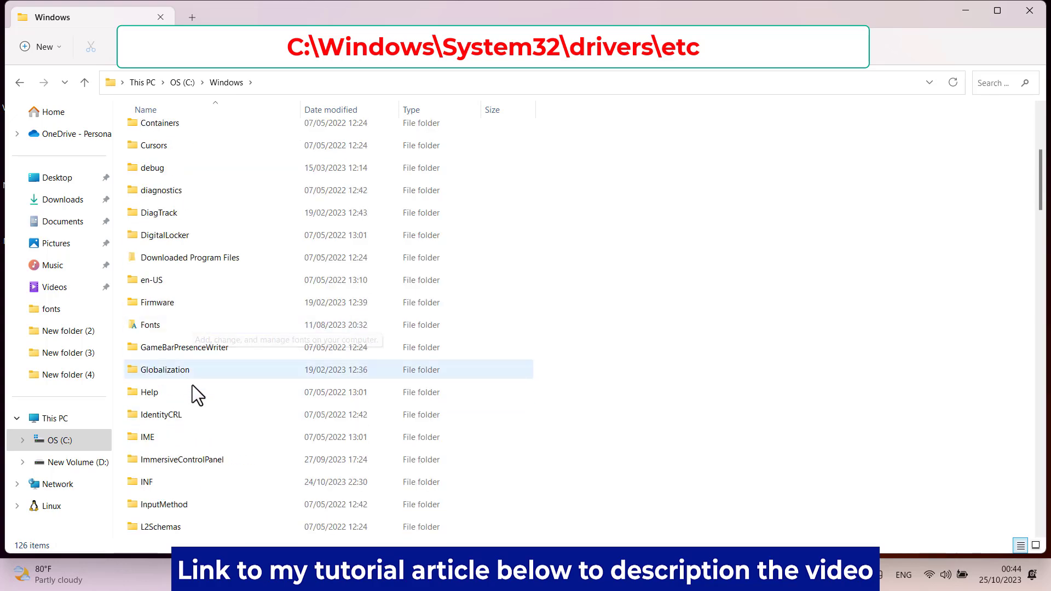
pyautogui.scroll(-3, 164, 418)
pyautogui.press('s')
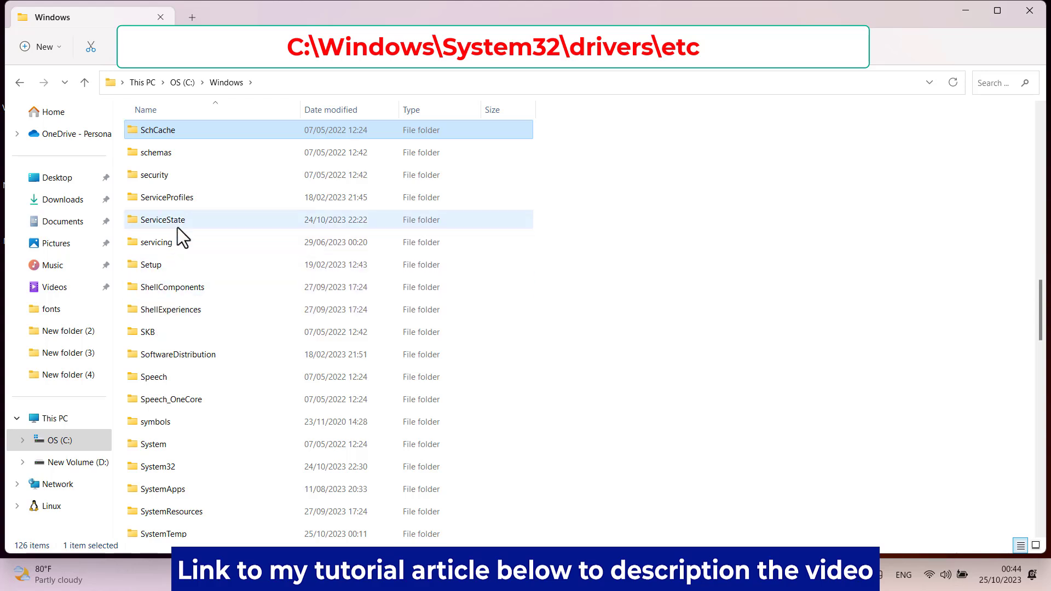
pyautogui.scroll(1, 177, 228)
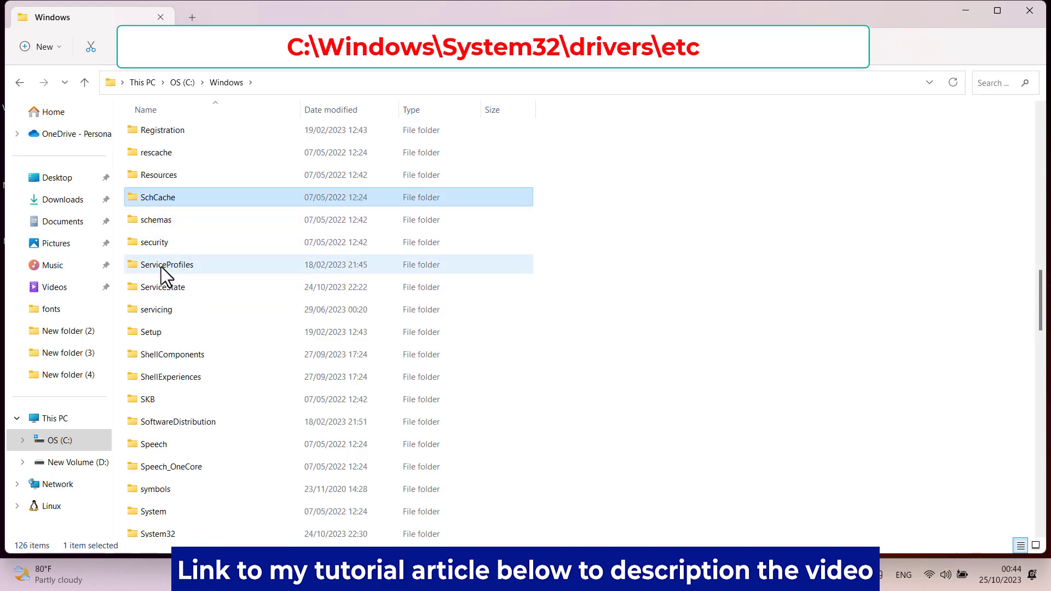
pyautogui.scroll(-1, 164, 276)
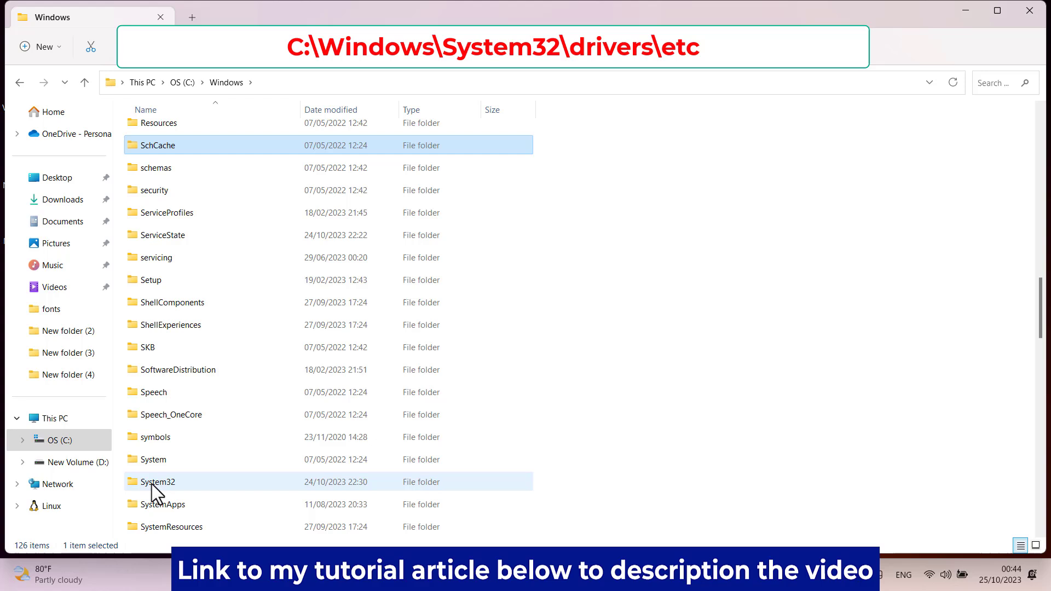
# Go into System32, then drivers, then the etc folder
pyautogui.doubleClick(165, 486)
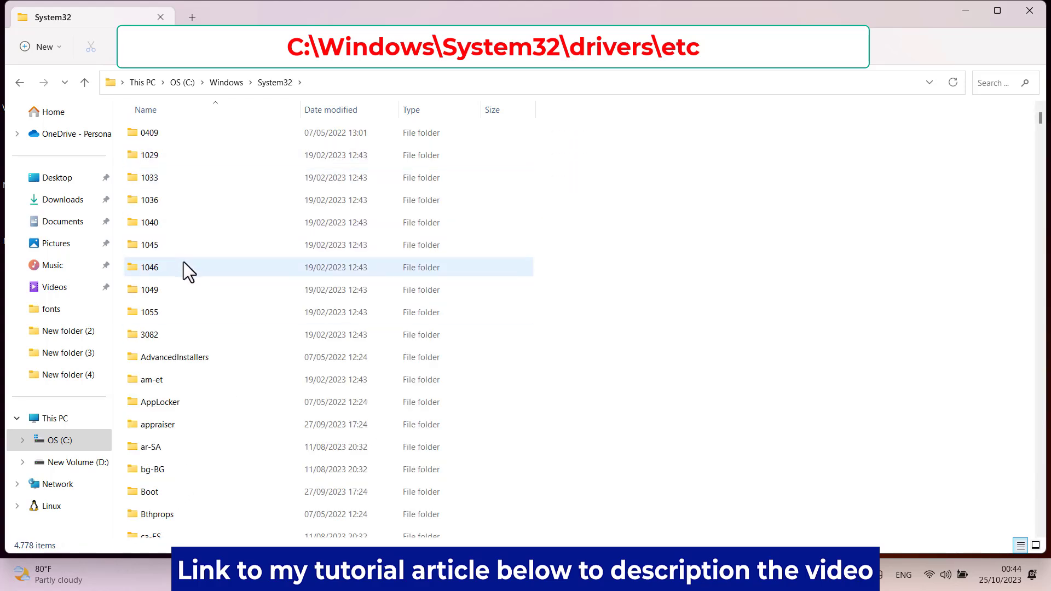
pyautogui.press('d')
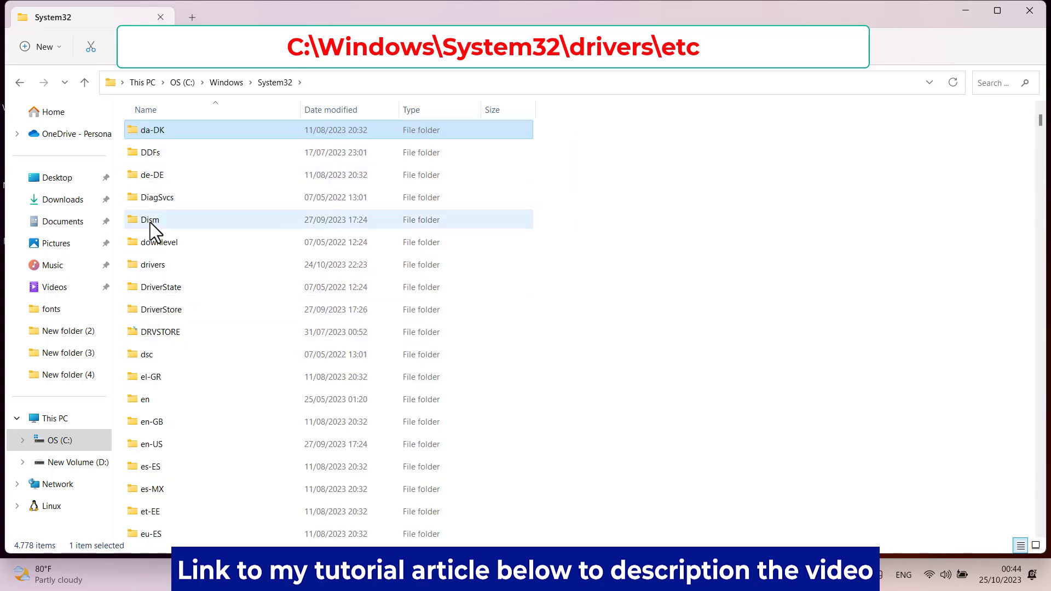
pyautogui.click(169, 267)
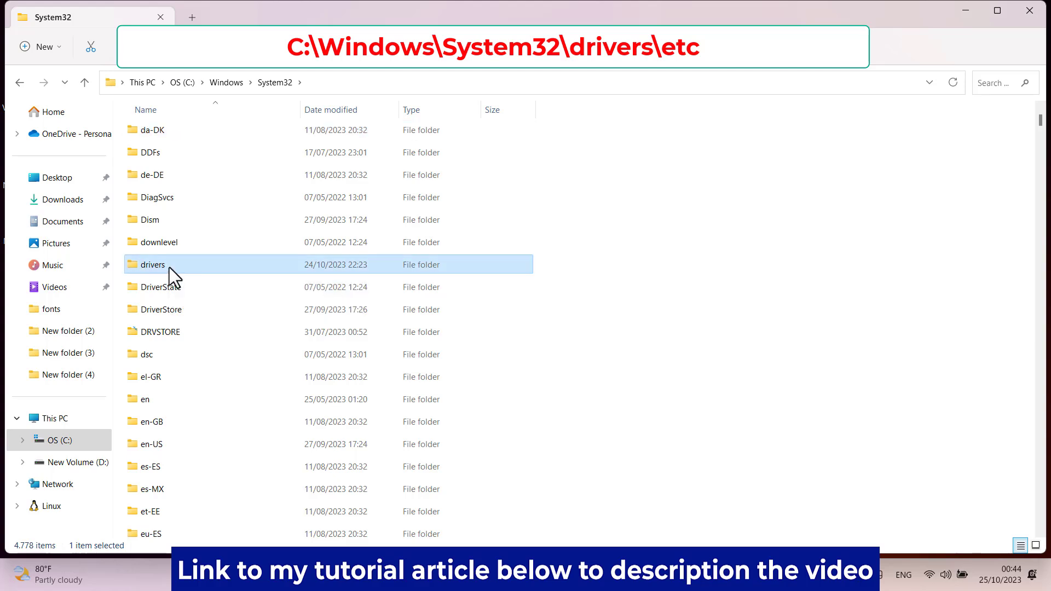
pyautogui.doubleClick(169, 267)
pyautogui.doubleClick(159, 179)
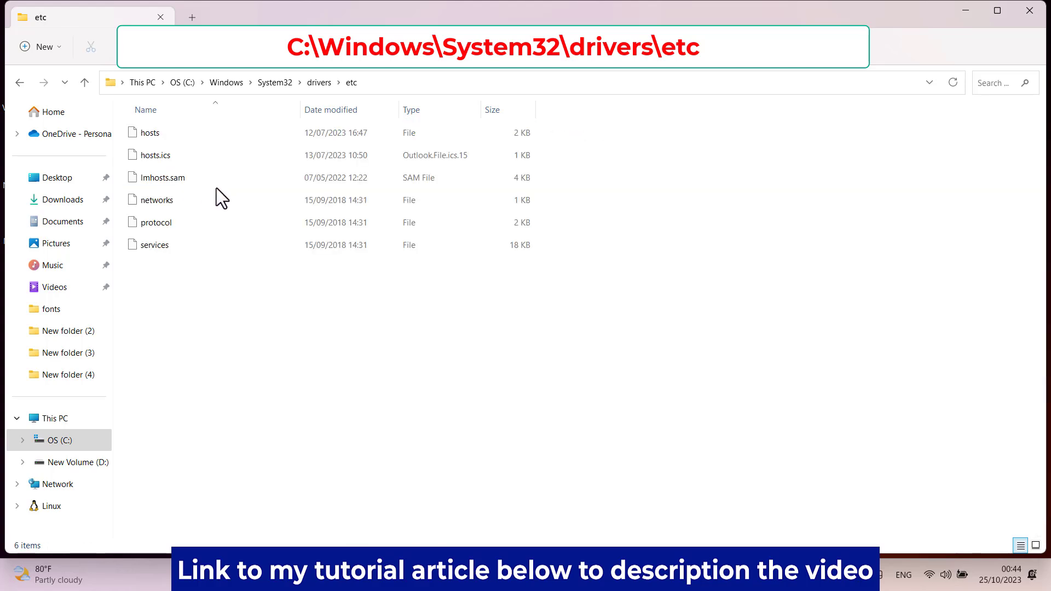
# Paste the hosts file into etc, replacing the existing one with administrator permission
pyautogui.rightClick(180, 290)
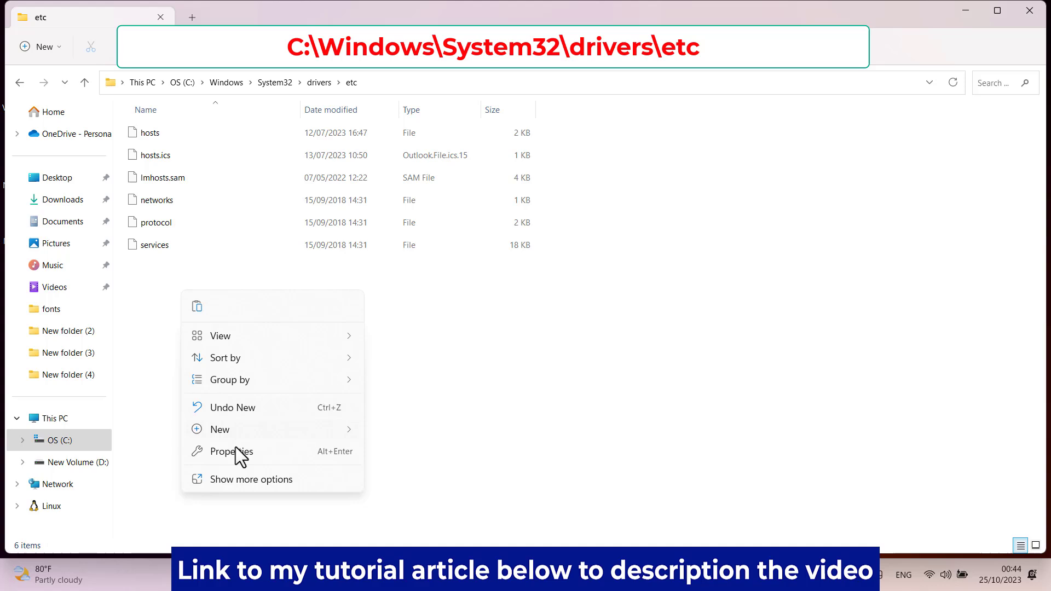
pyautogui.click(240, 477)
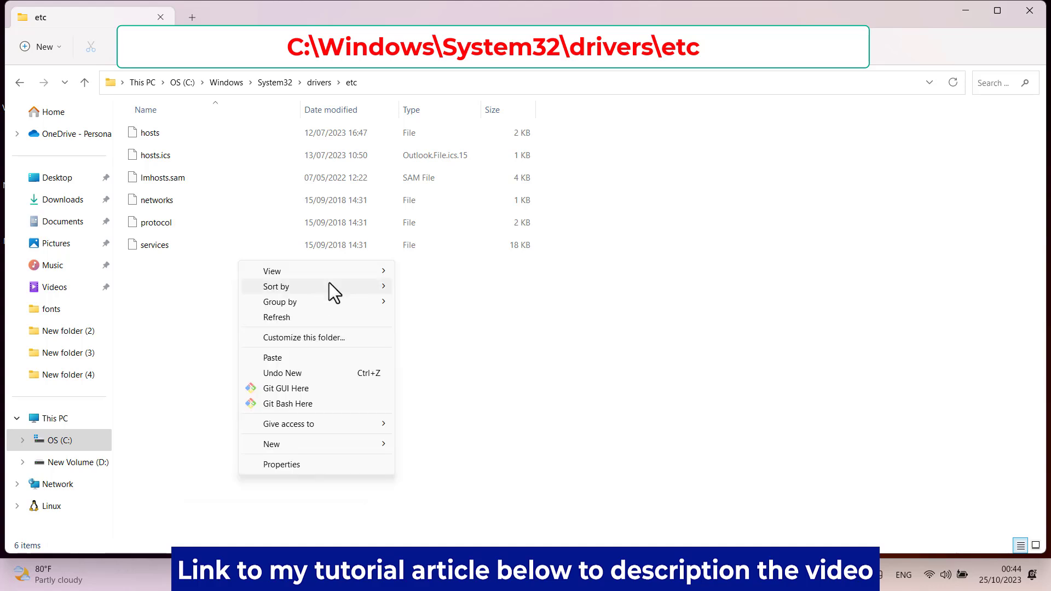
pyautogui.click(270, 359)
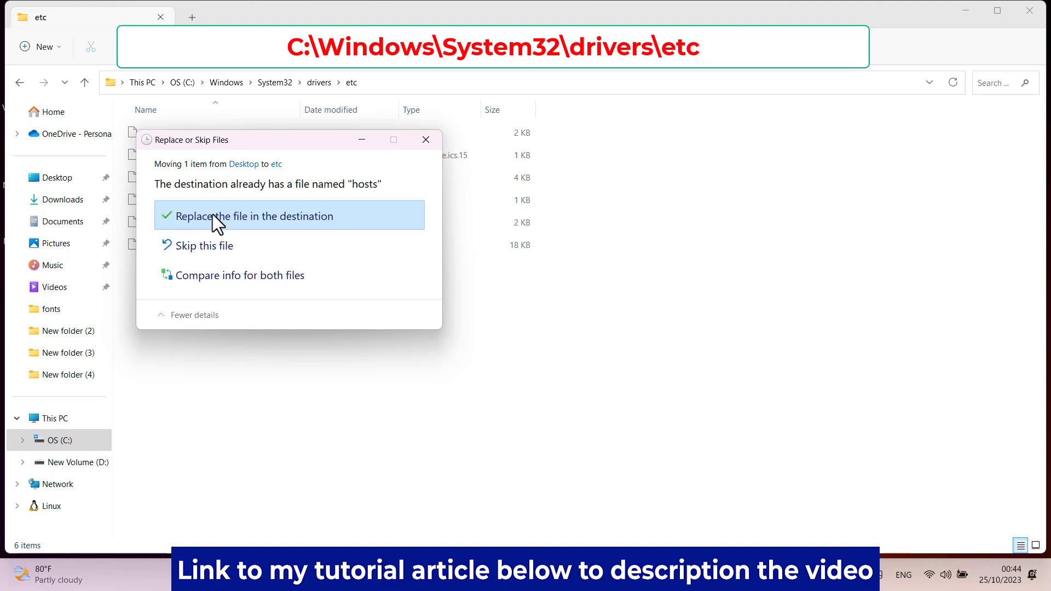
pyautogui.click(212, 215)
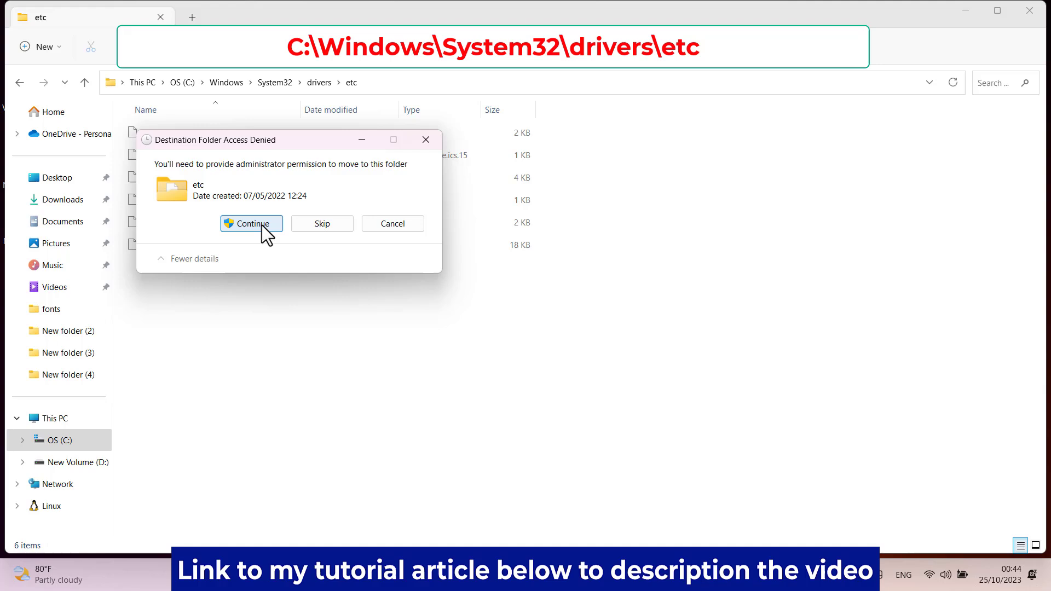
pyautogui.click(262, 225)
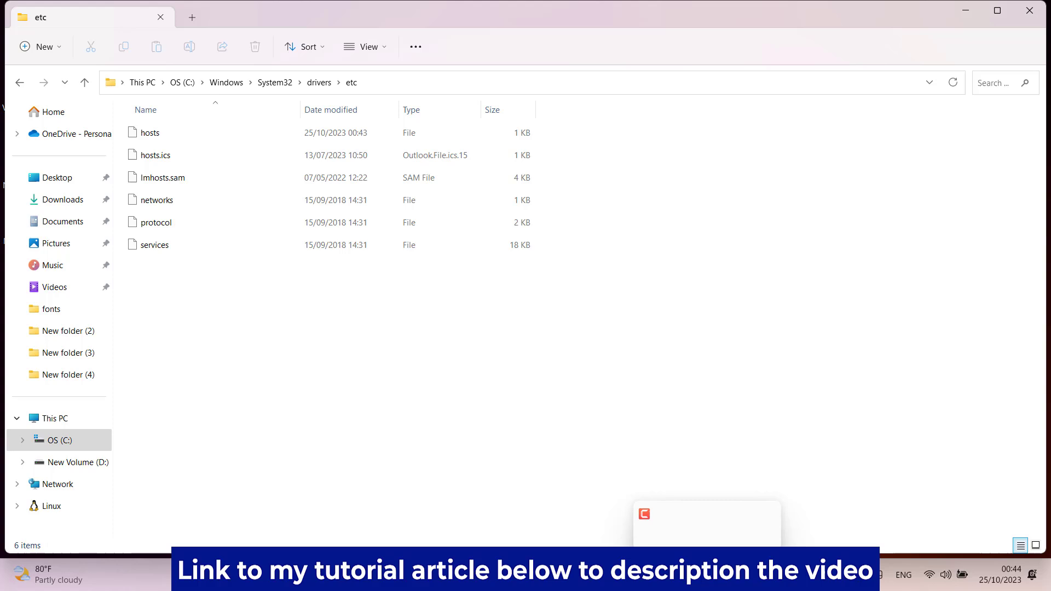
# Switch back to the Chrome article and copy the phrase 'Add or remove programs'
pyautogui.click(589, 506)
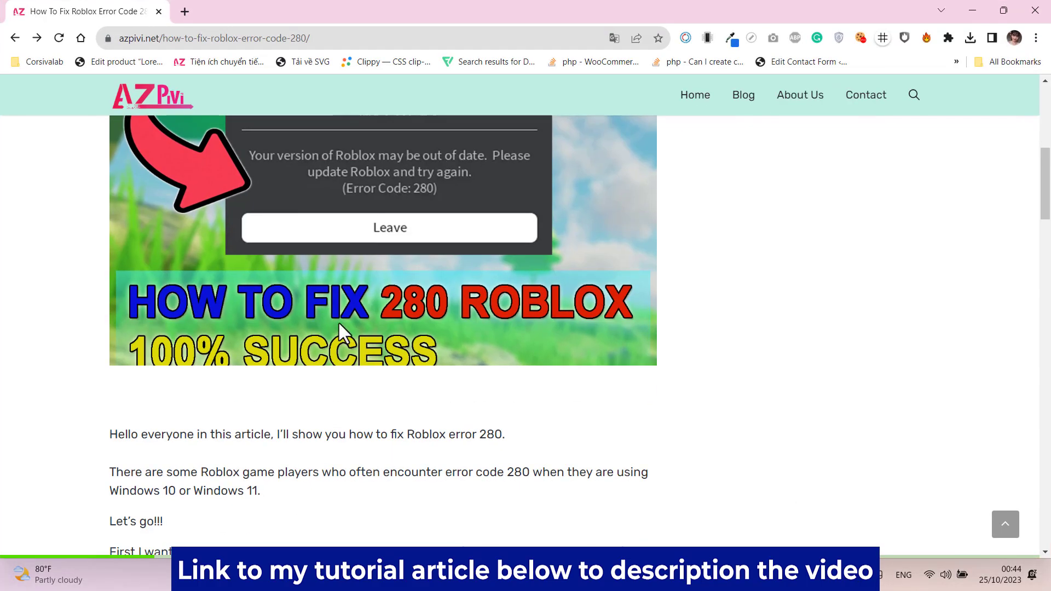
pyautogui.scroll(-5, 330, 381)
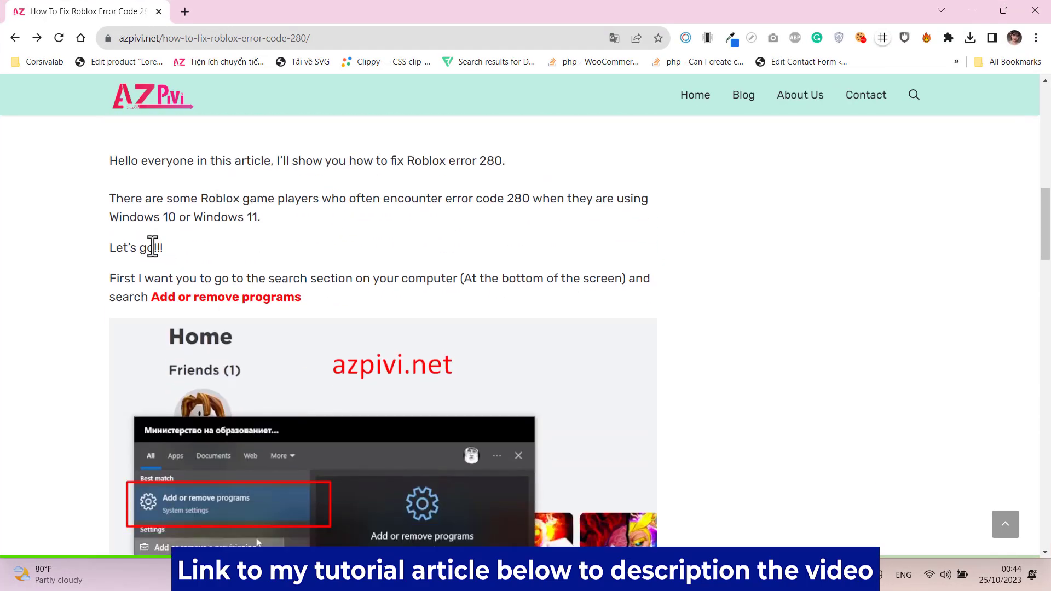
pyautogui.scroll(-1, 160, 272)
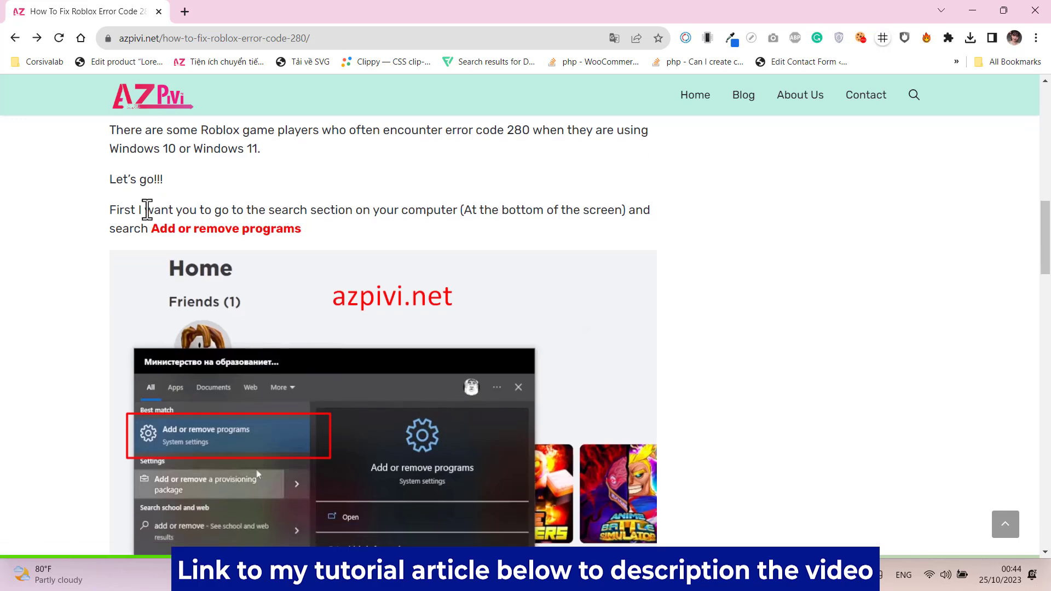
pyautogui.moveTo(110, 213); pyautogui.dragTo(297, 242)
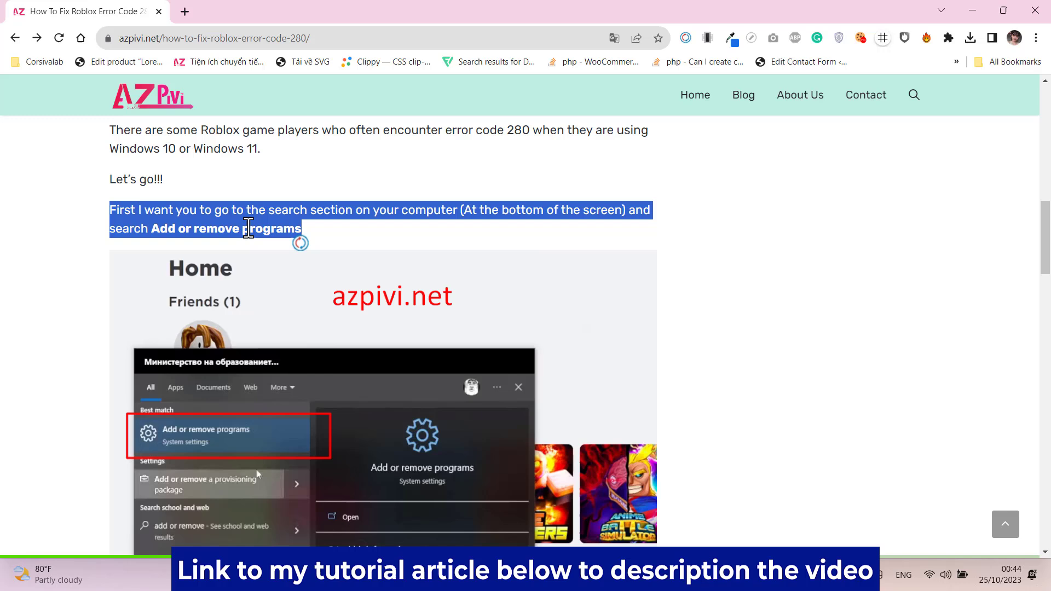
pyautogui.click(221, 224)
pyautogui.moveTo(151, 230); pyautogui.dragTo(298, 241)
pyautogui.rightClick(243, 231)
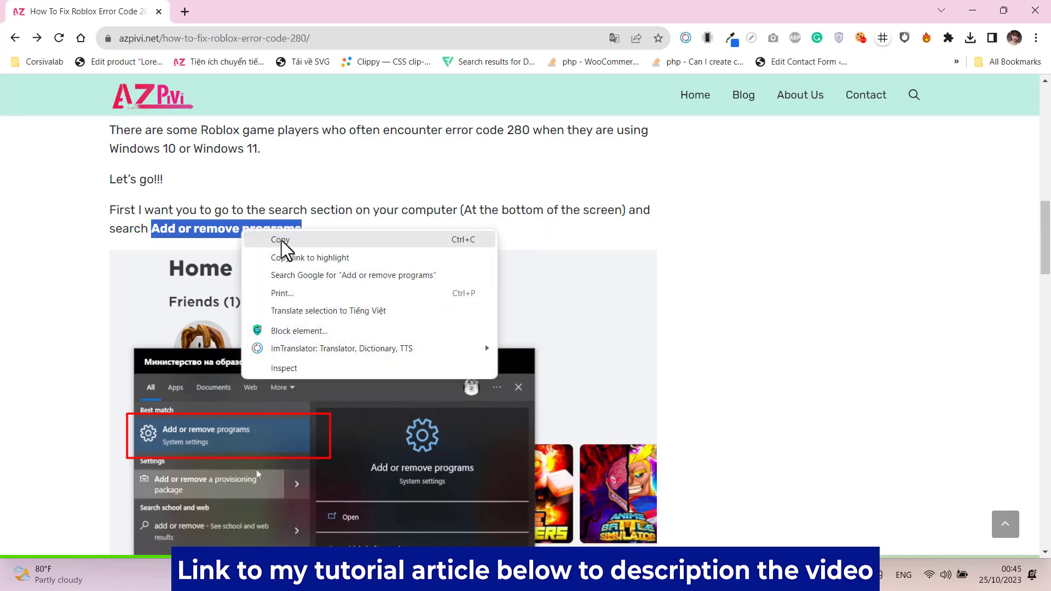
pyautogui.click(279, 239)
pyautogui.click(402, 574)
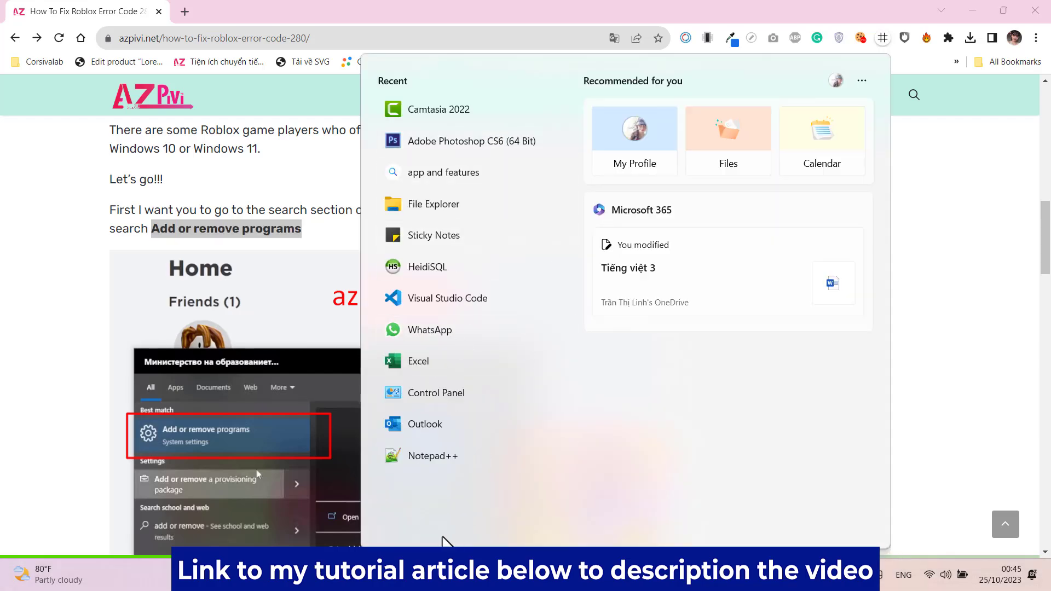
# Open Add or remove programs, search 'roblox', and uninstall Roblox Player
pyautogui.hotkey('ctrl', 'v')
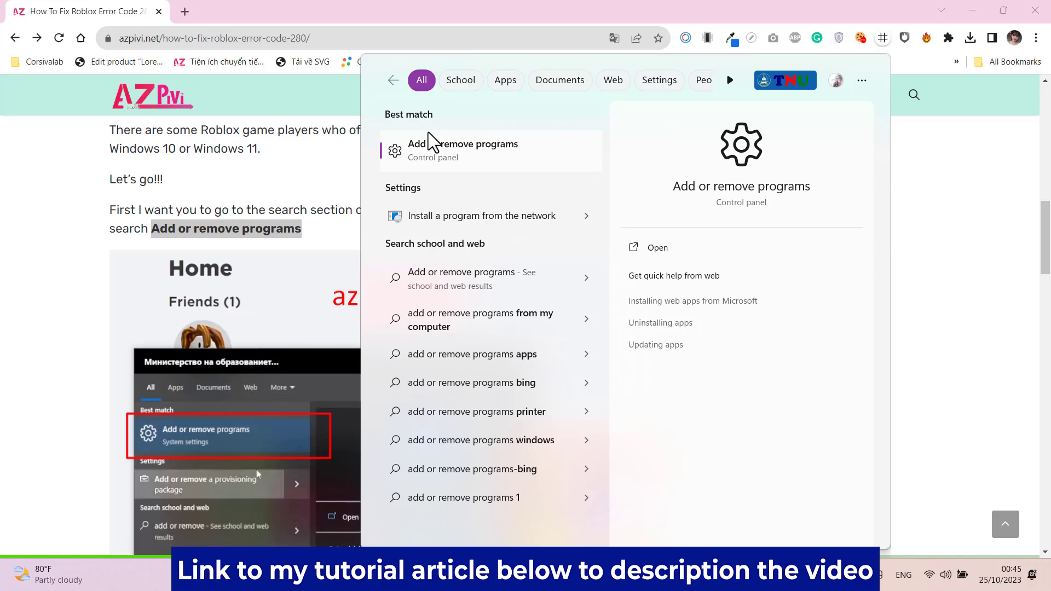
pyautogui.click(450, 157)
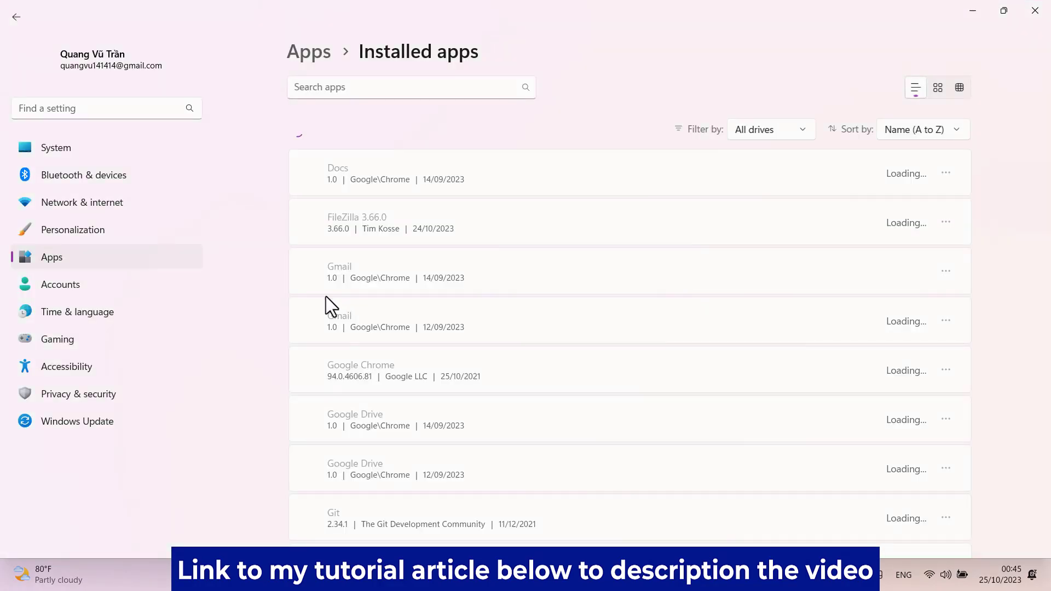
pyautogui.click(362, 88)
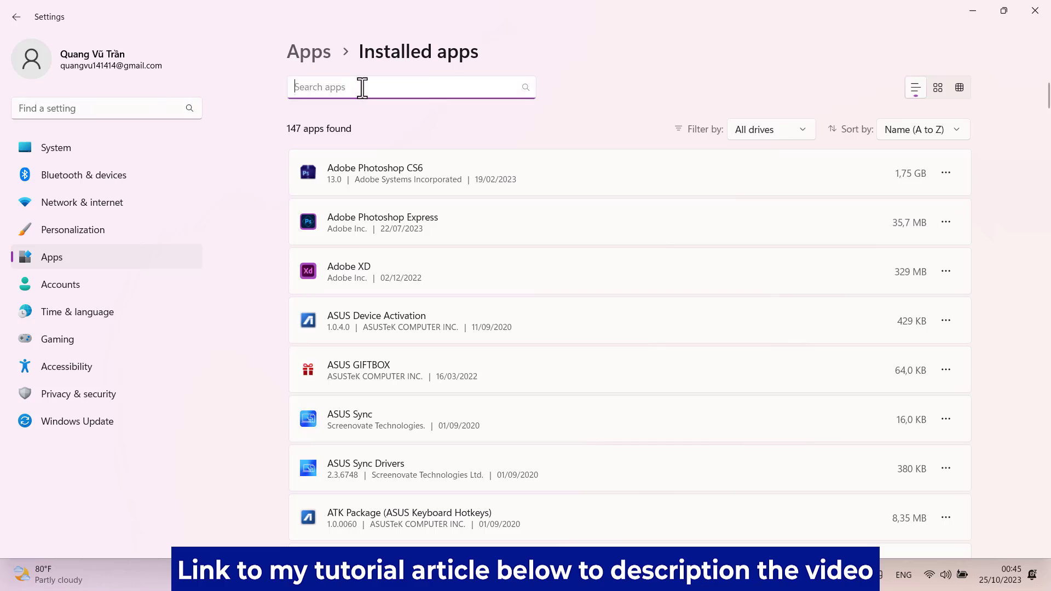
pyautogui.write('rob')
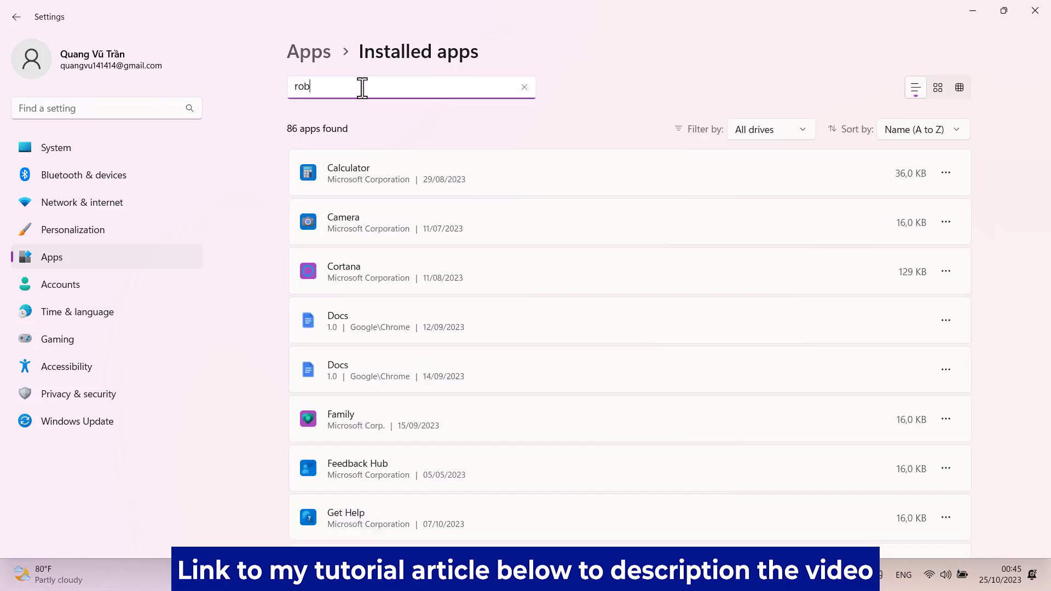
pyautogui.write('lox')
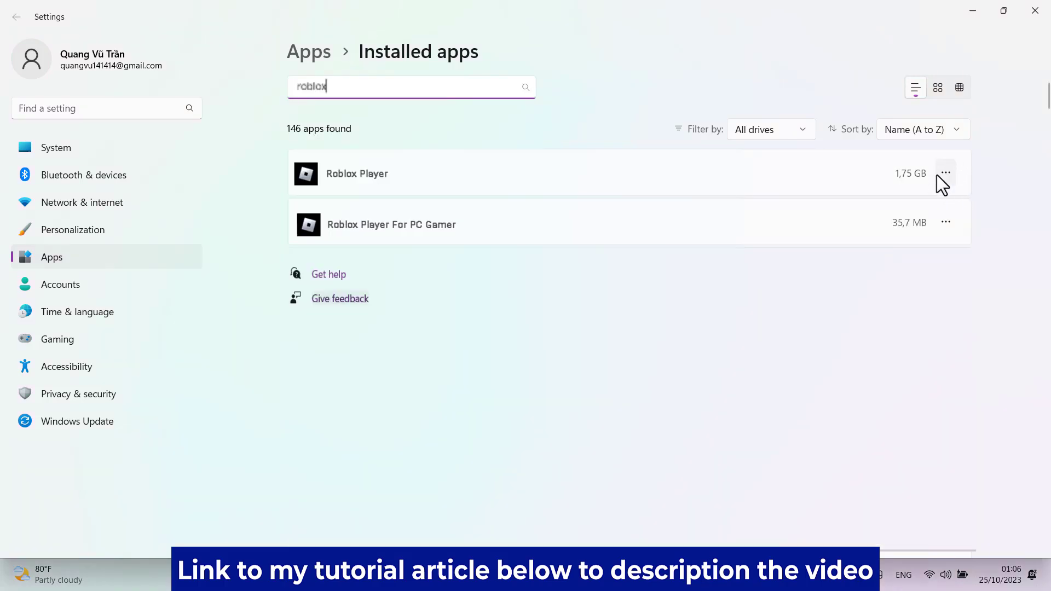
pyautogui.click(940, 173)
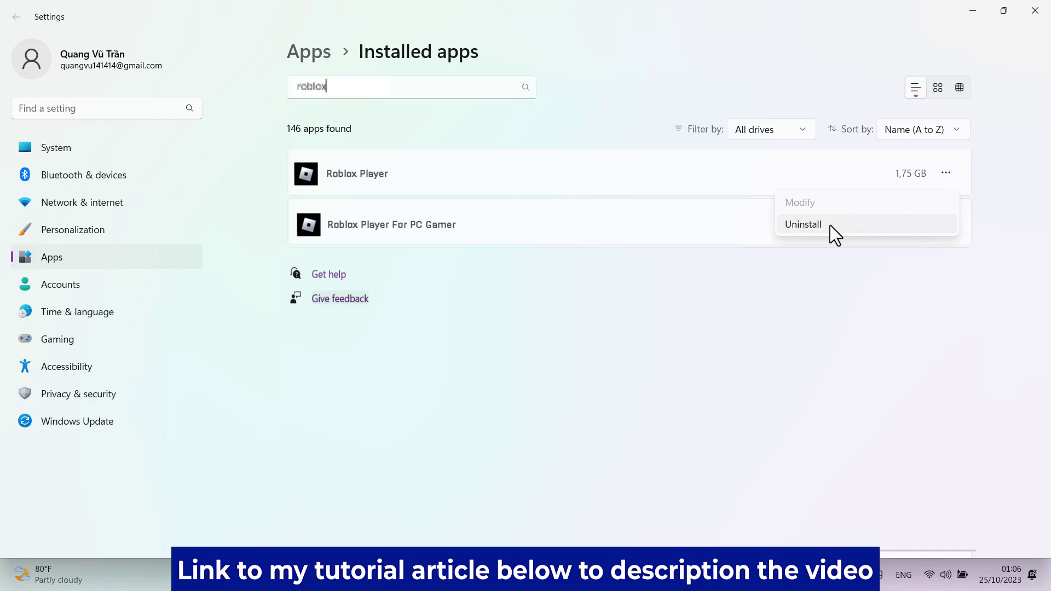
pyautogui.click(830, 225)
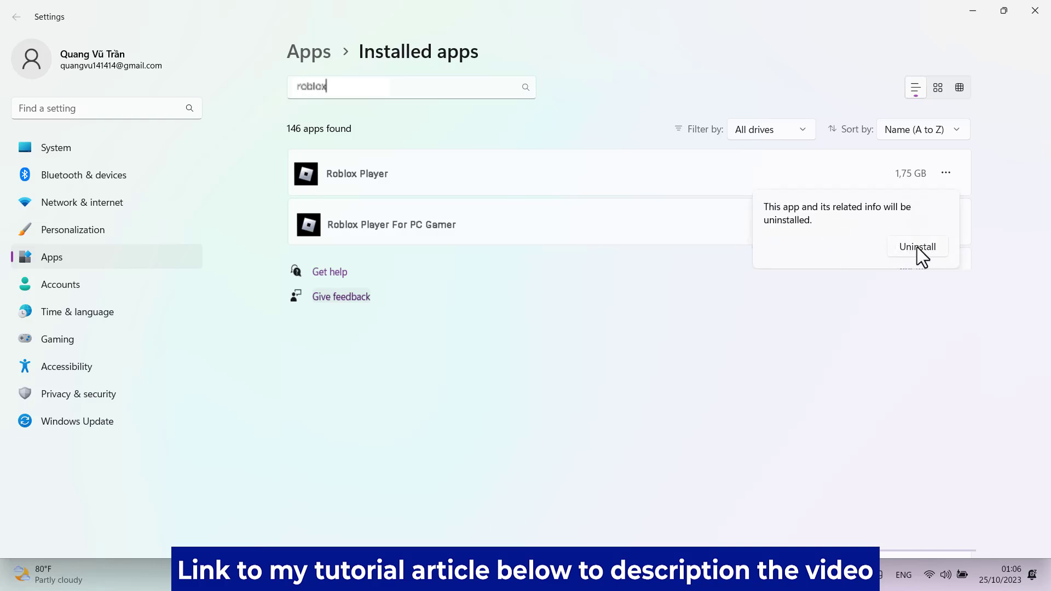
pyautogui.click(918, 247)
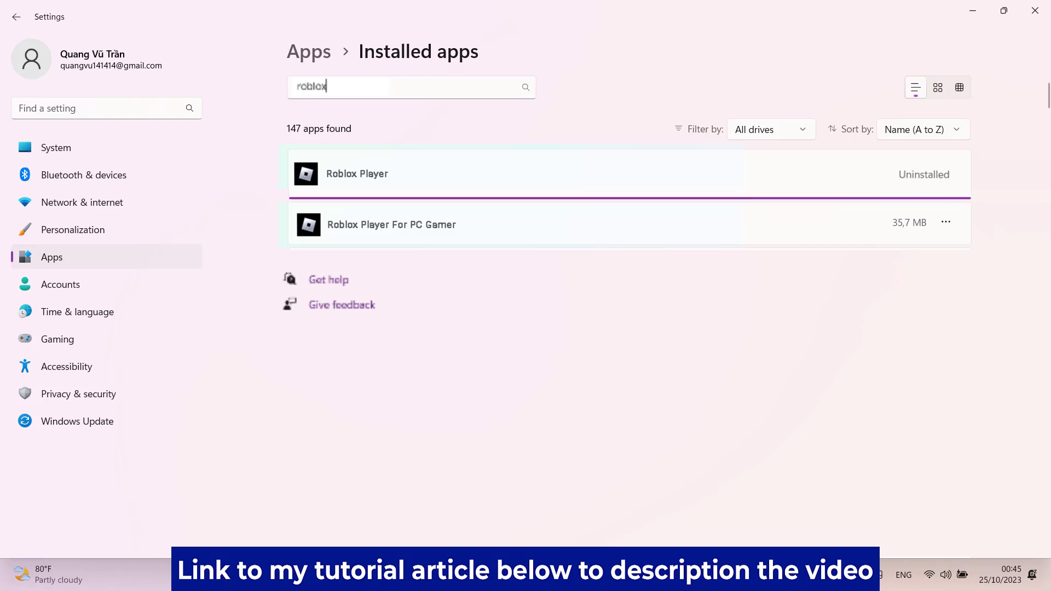
# Close Settings and scroll the article down to its final reinstall instructions
pyautogui.click(1035, 16)
pyautogui.scroll(-4, 93, 235)
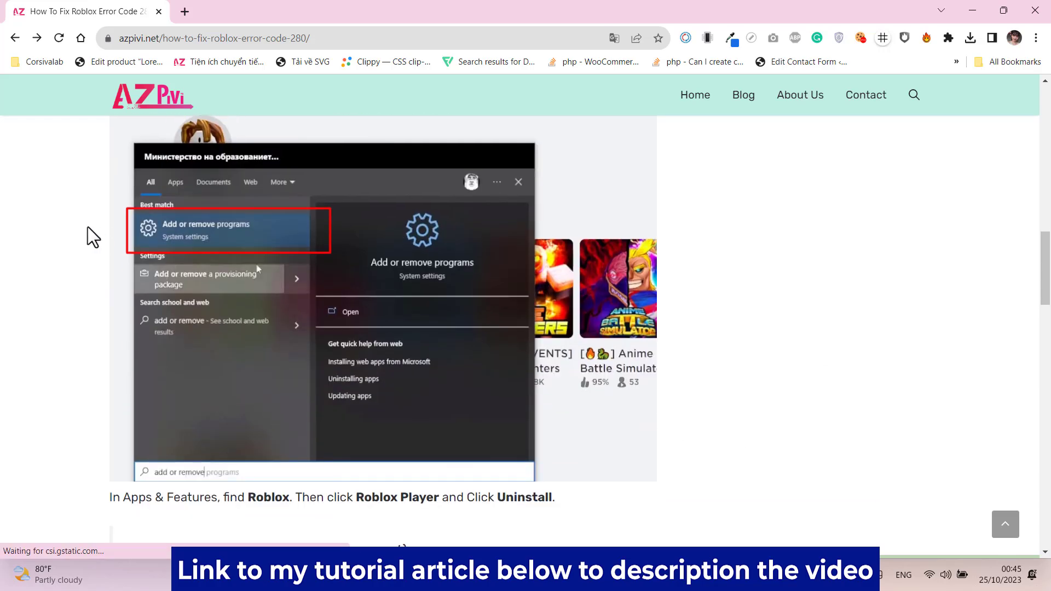
pyautogui.scroll(-8, 94, 229)
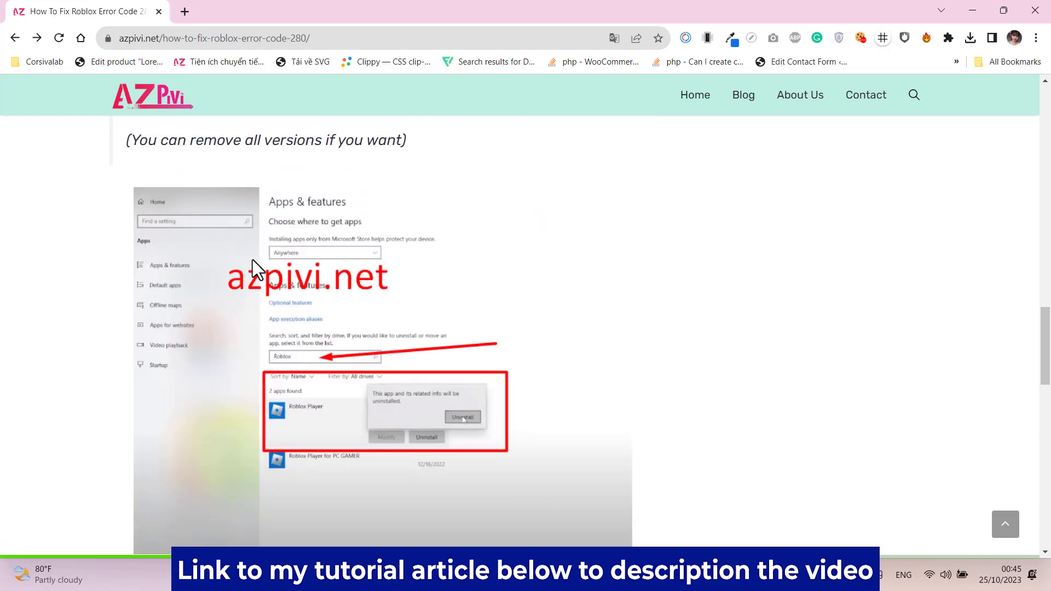
pyautogui.scroll(-6, 266, 247)
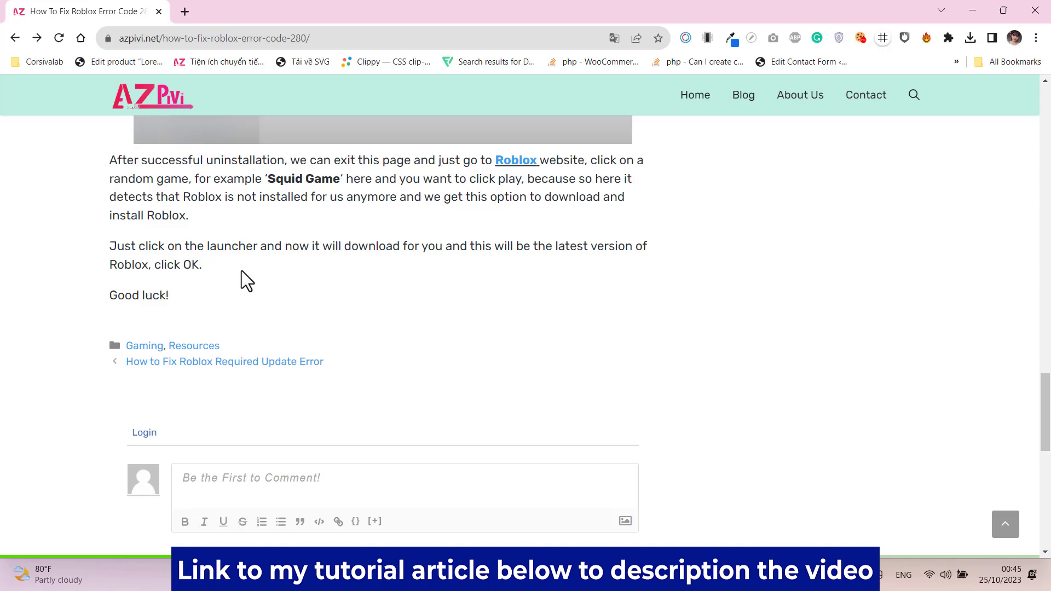
pyautogui.scroll(3, 188, 236)
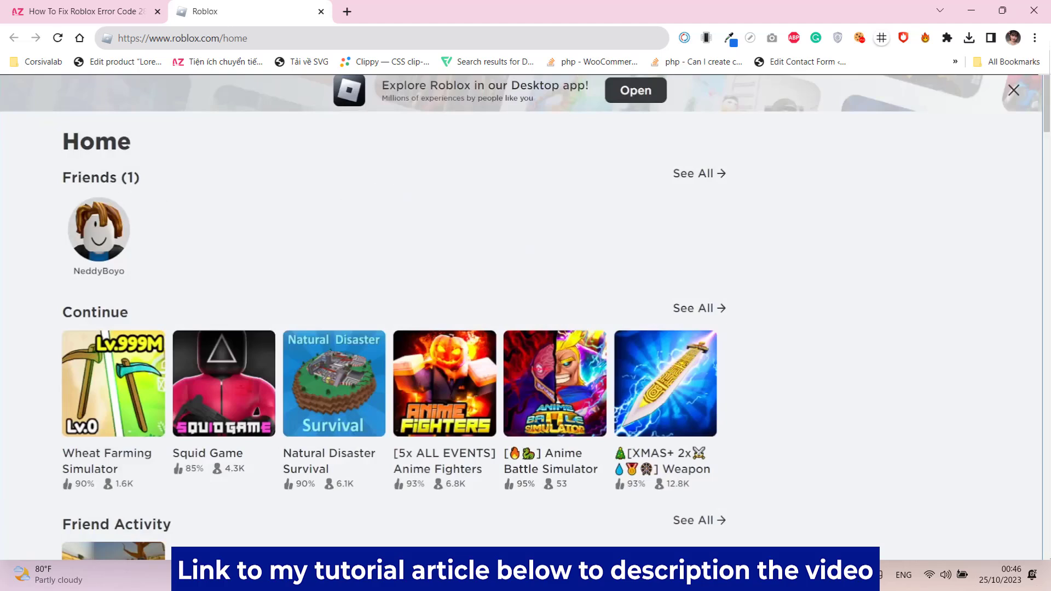
# Open Squid Game, press Play, and download the Roblox installer
pyautogui.click(191, 386)
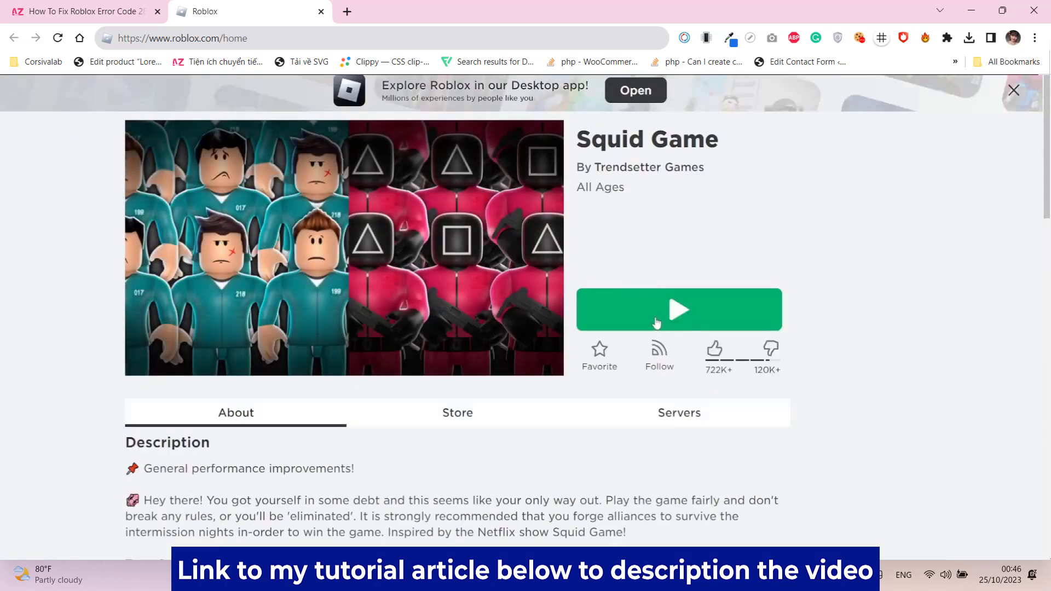
pyautogui.click(664, 316)
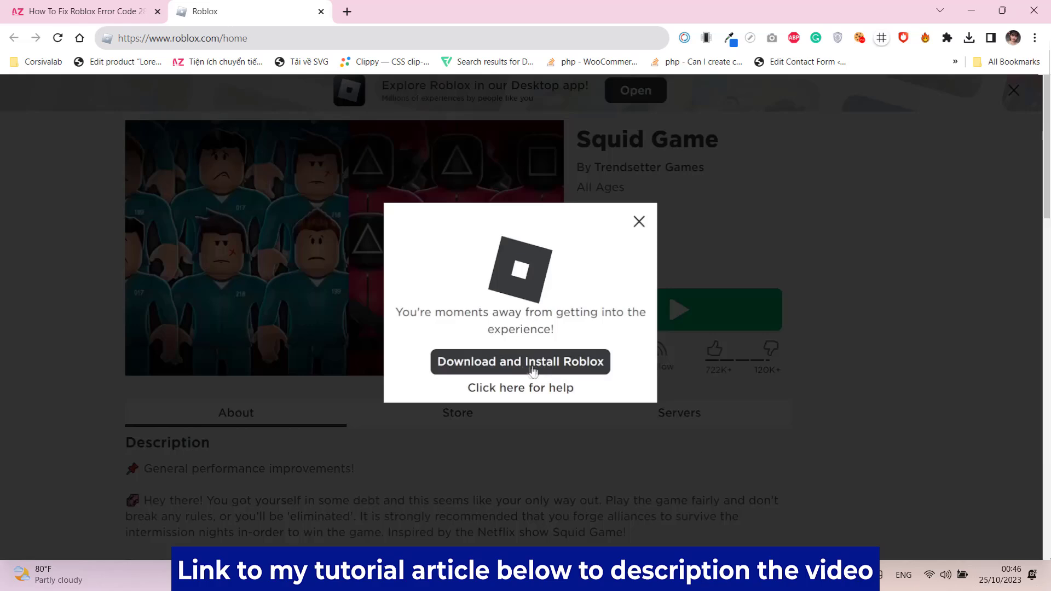
pyautogui.click(569, 360)
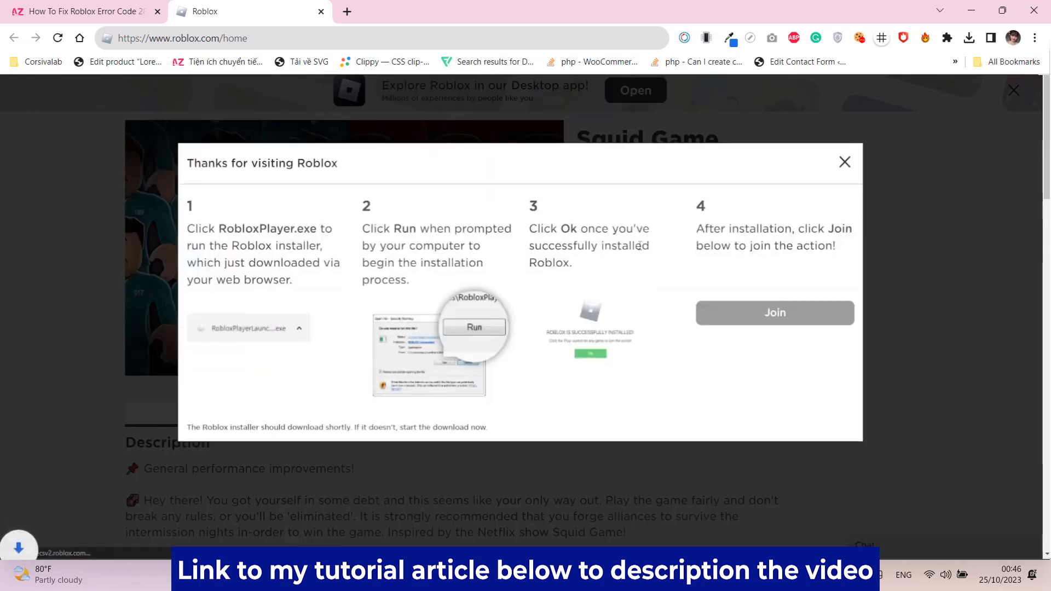